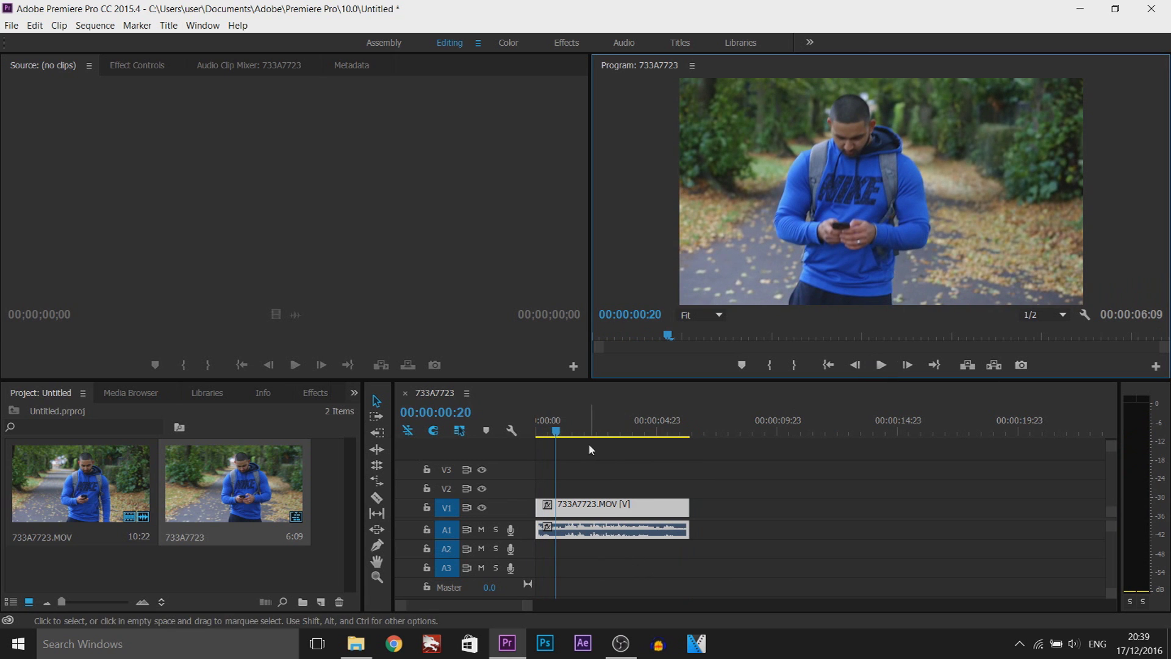
Stop playback and create a new adjustment layer with its default settings
click(590, 448)
key(Home)
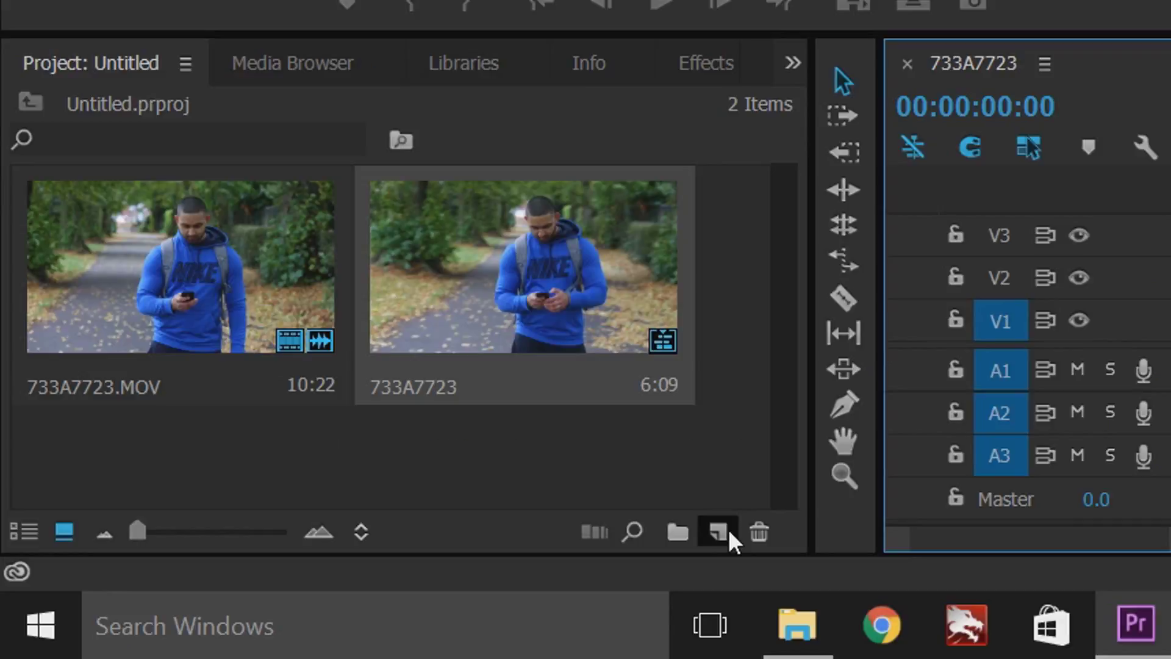
click(321, 601)
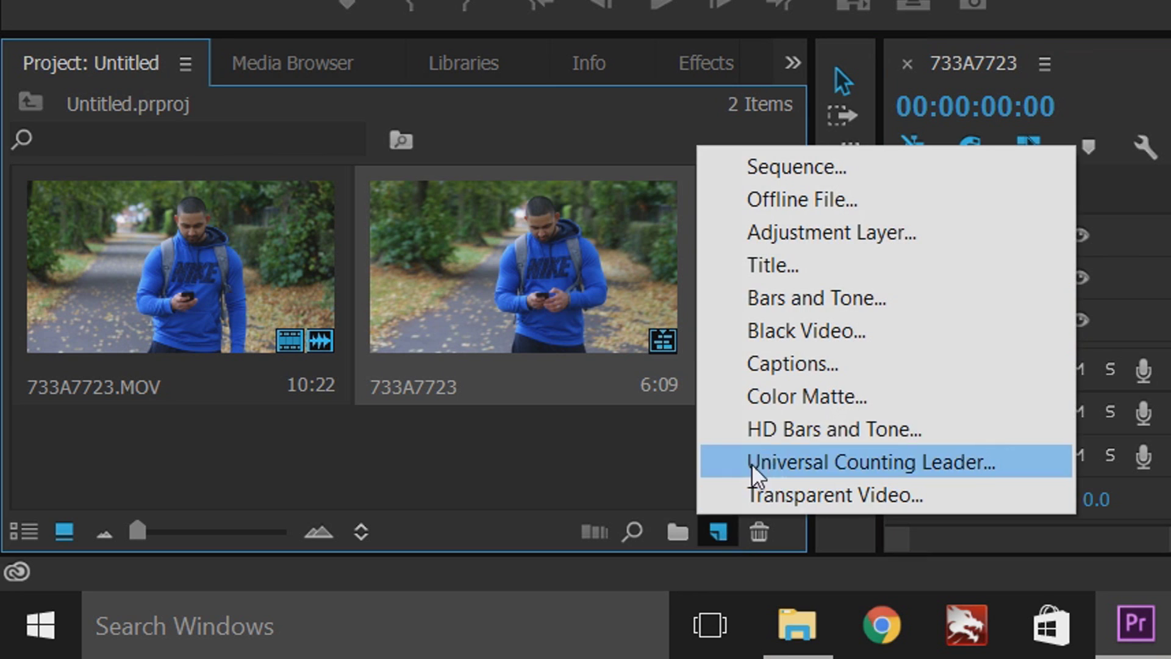
click(901, 232)
click(611, 377)
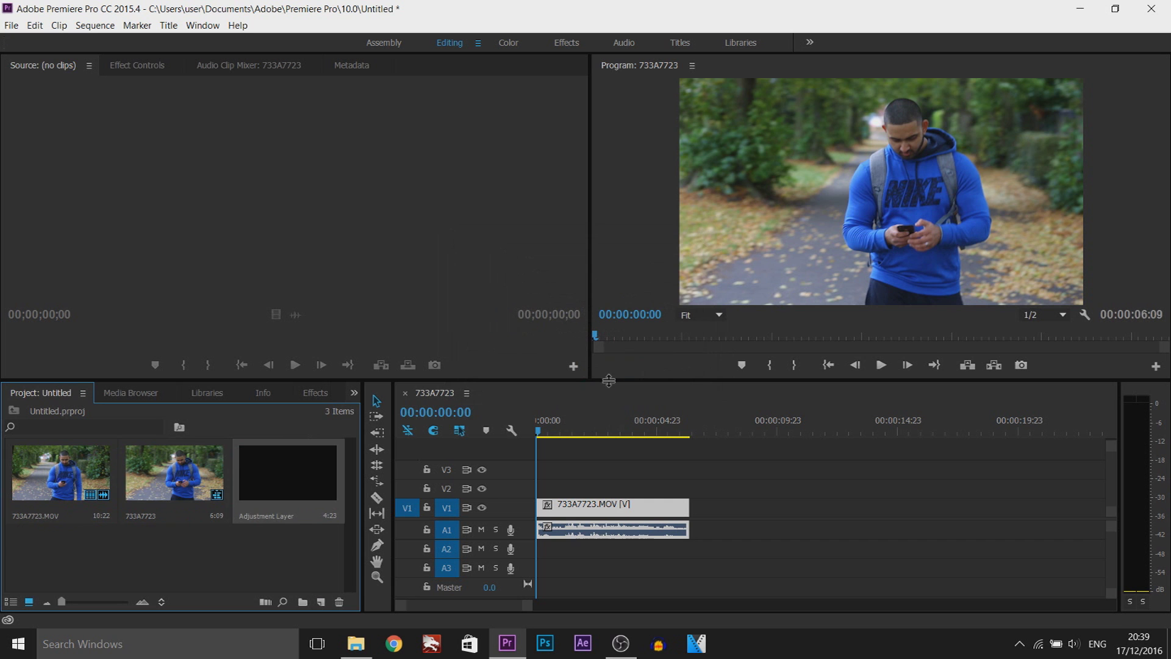
Place the adjustment layer on V2 above the walking clip and extend it to the clip's end
drag(298, 473, 573, 486)
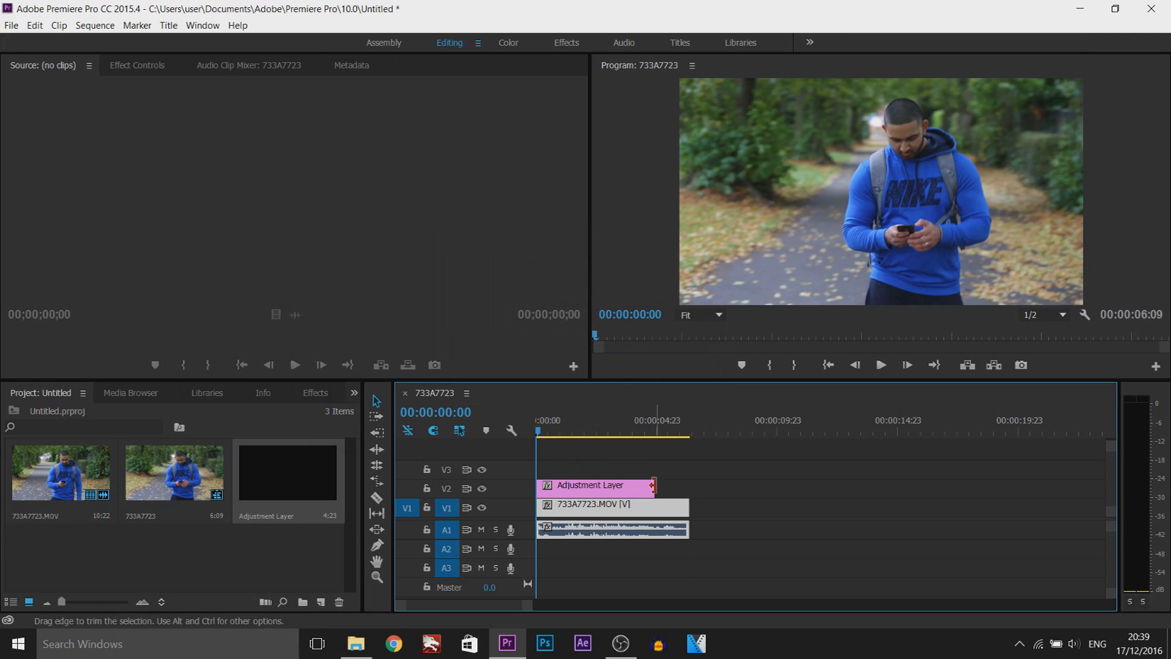
drag(654, 488, 689, 488)
drag(655, 429, 524, 430)
click(315, 392)
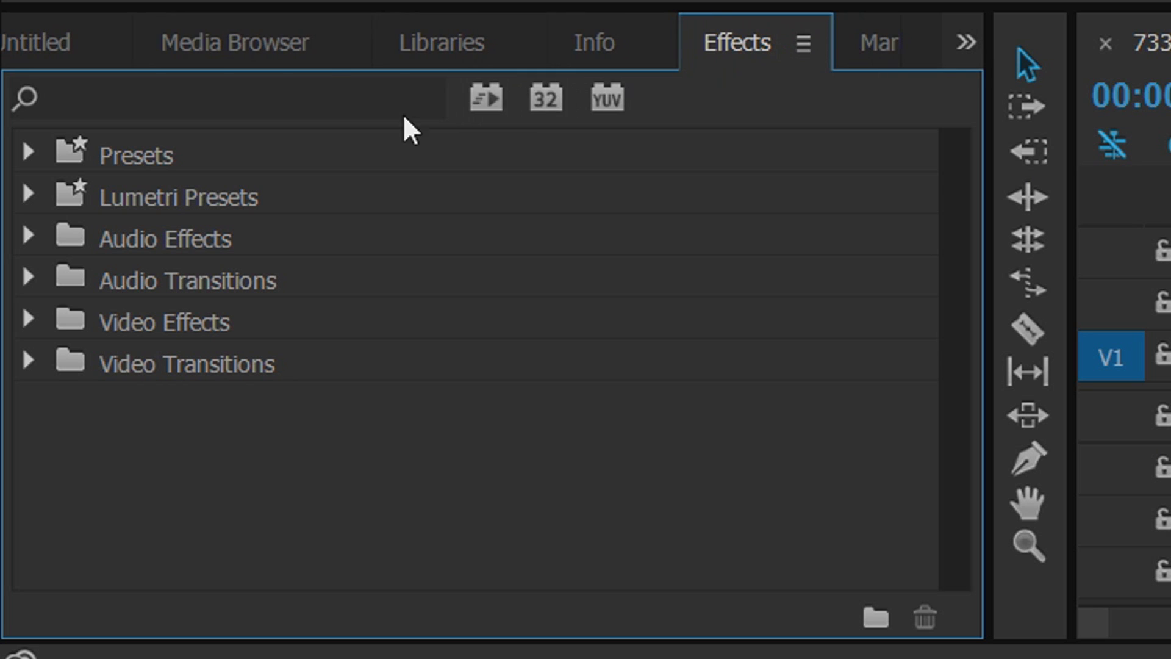
Search the effects for 'tint' and apply Tint to the adjustment layer
click(115, 411)
text(tint)
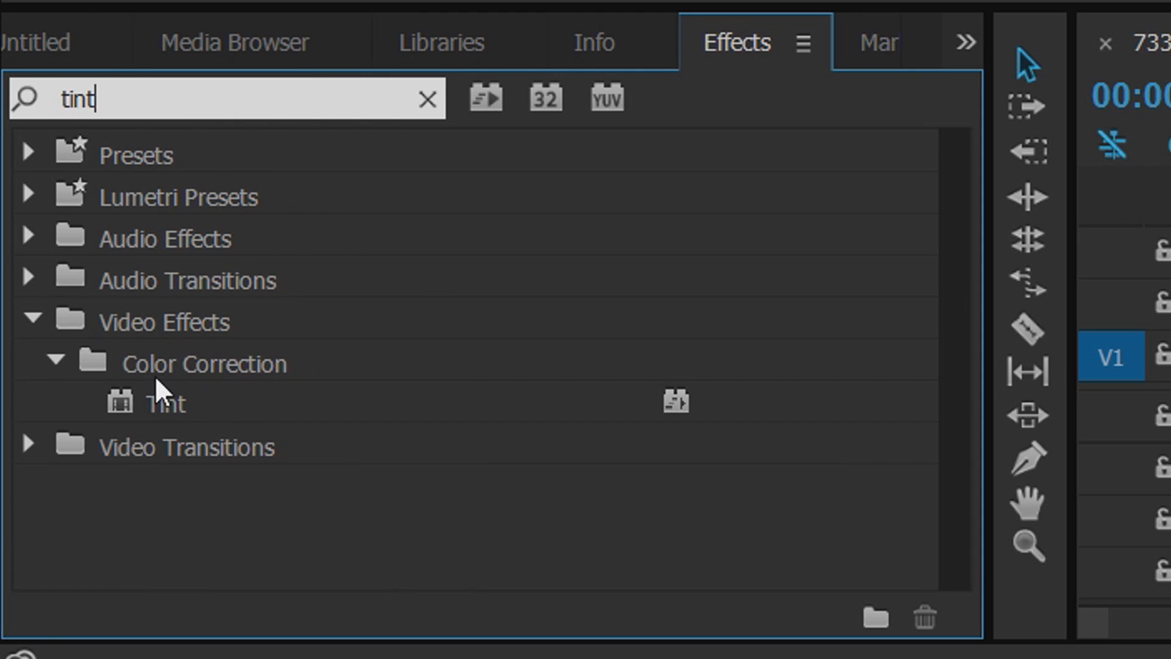
click(149, 413)
drag(150, 412, 571, 485)
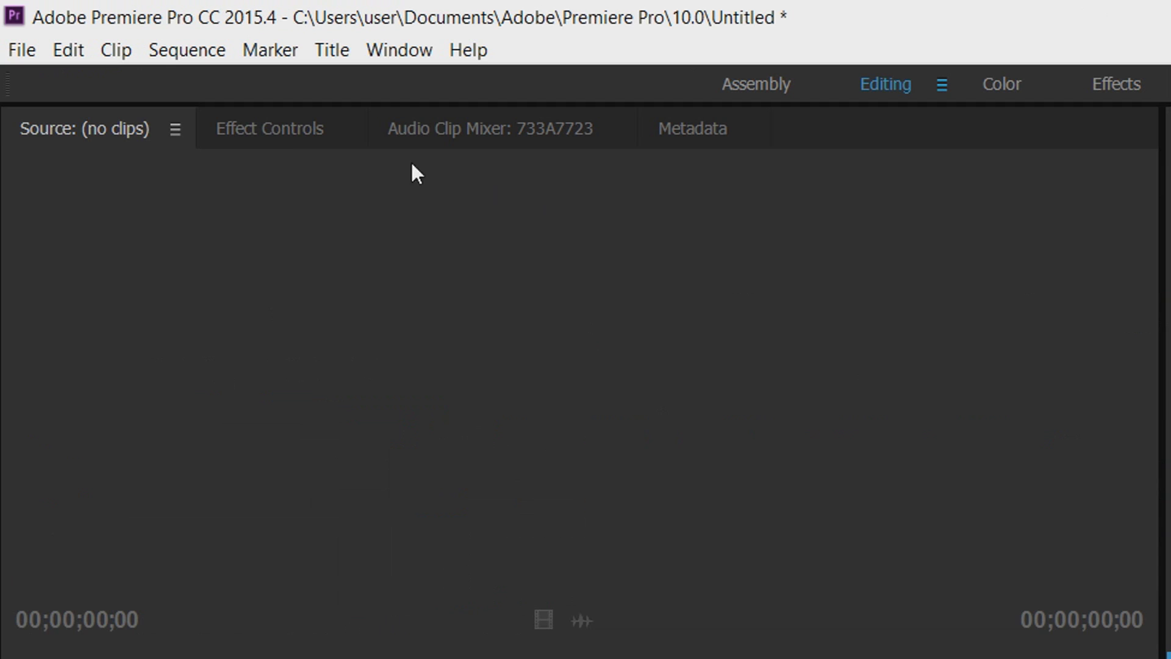
Set Tint's Map White To colour to dark green 1C4A1F
click(139, 65)
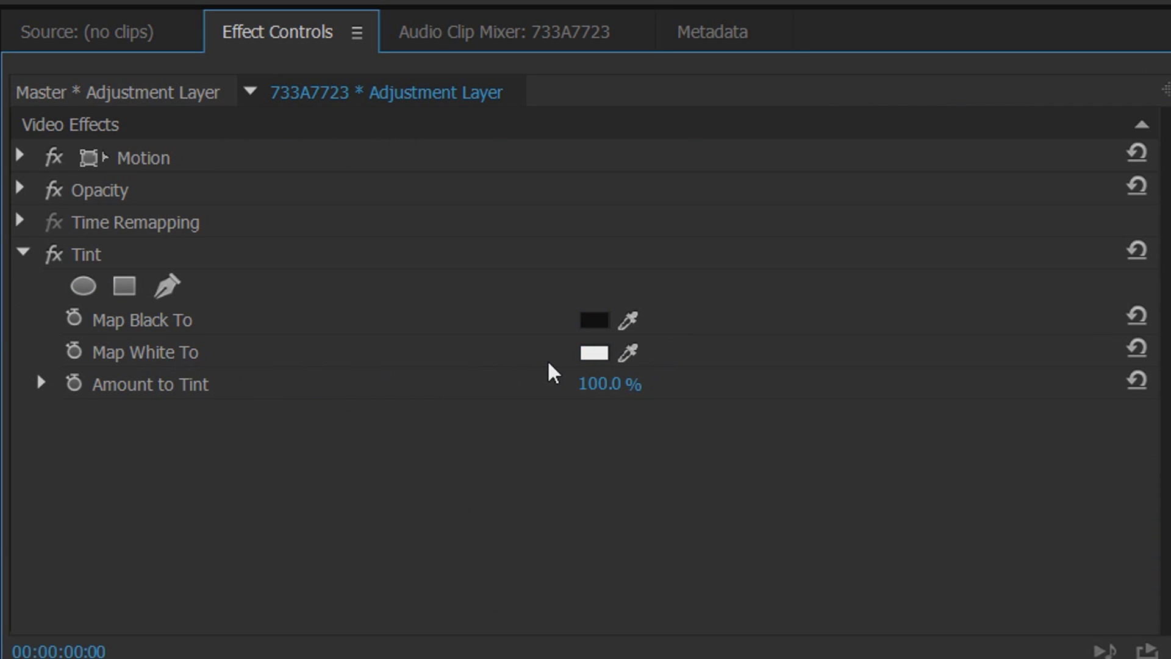
click(598, 359)
mouse_move(668, 336)
mouse_down()
mouse_move(668, 316)
mouse_move(669, 341)
mouse_up()
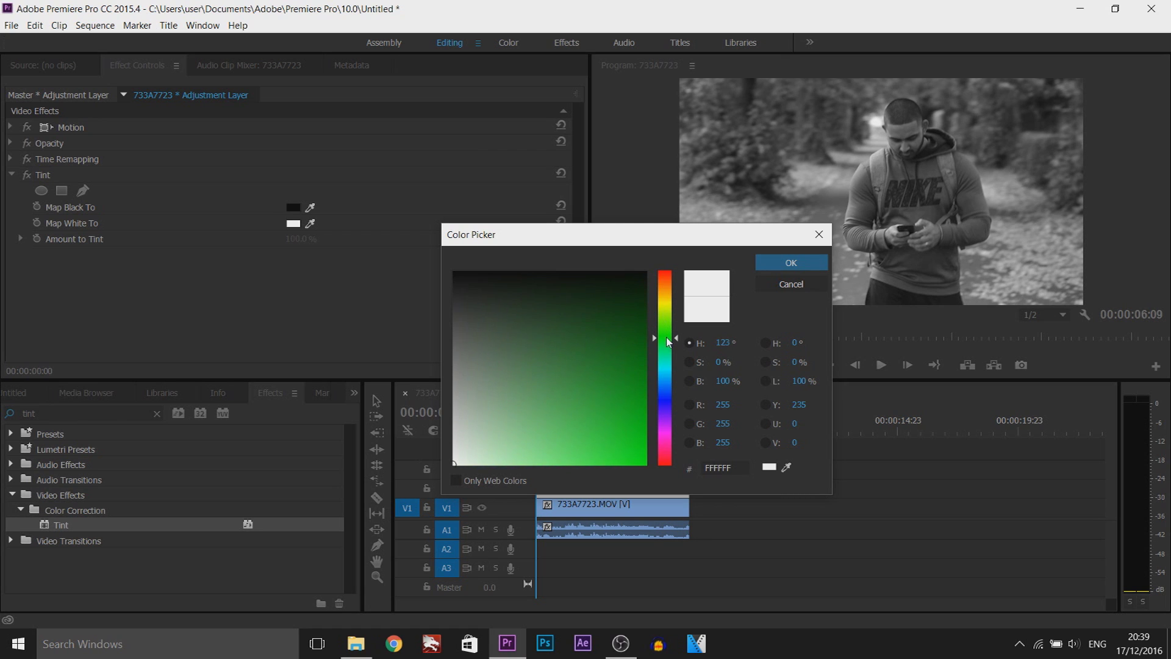
drag(570, 314, 572, 326)
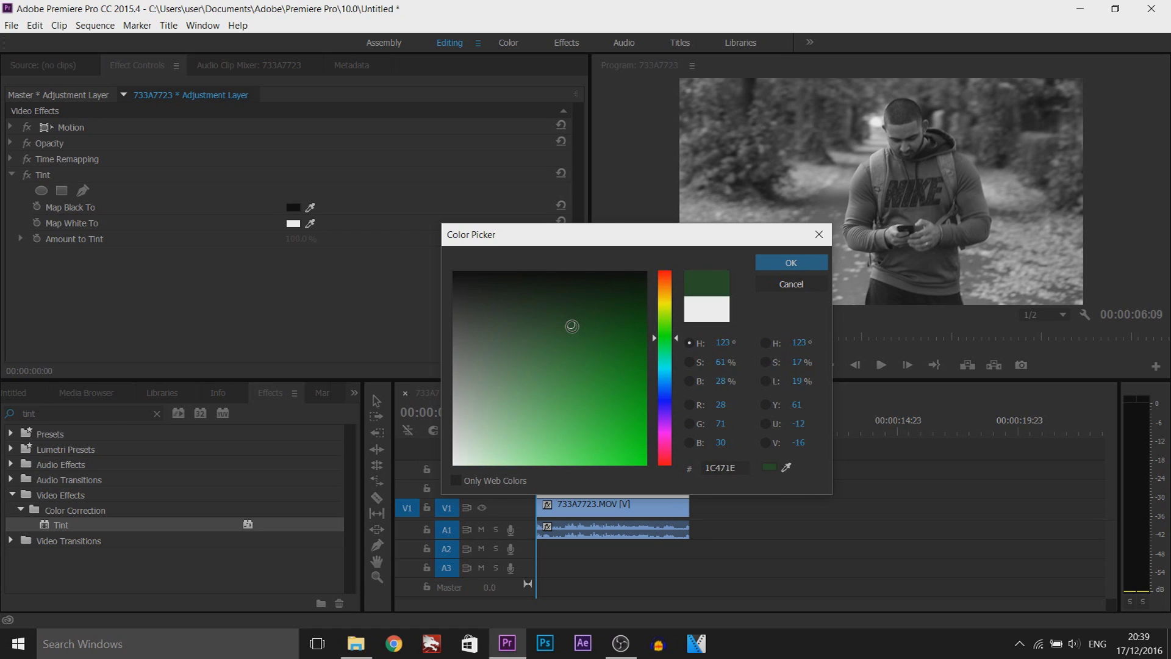
click(783, 269)
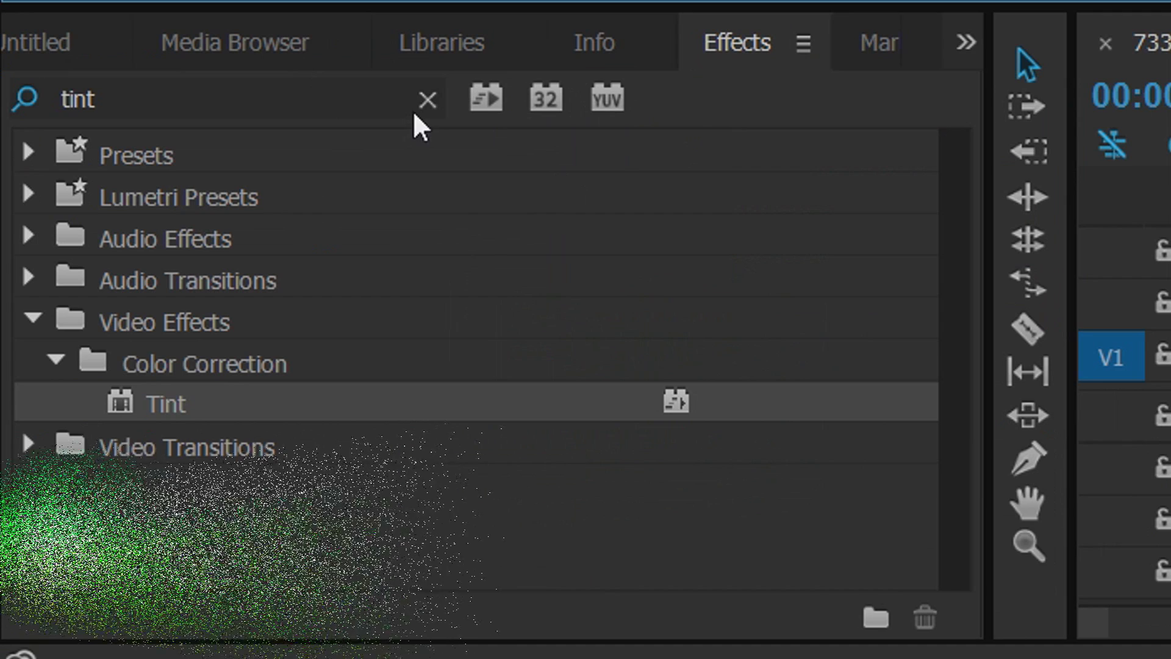
Search the effects for 'Noise' and apply the Noise effect to the adjustment layer
click(427, 99)
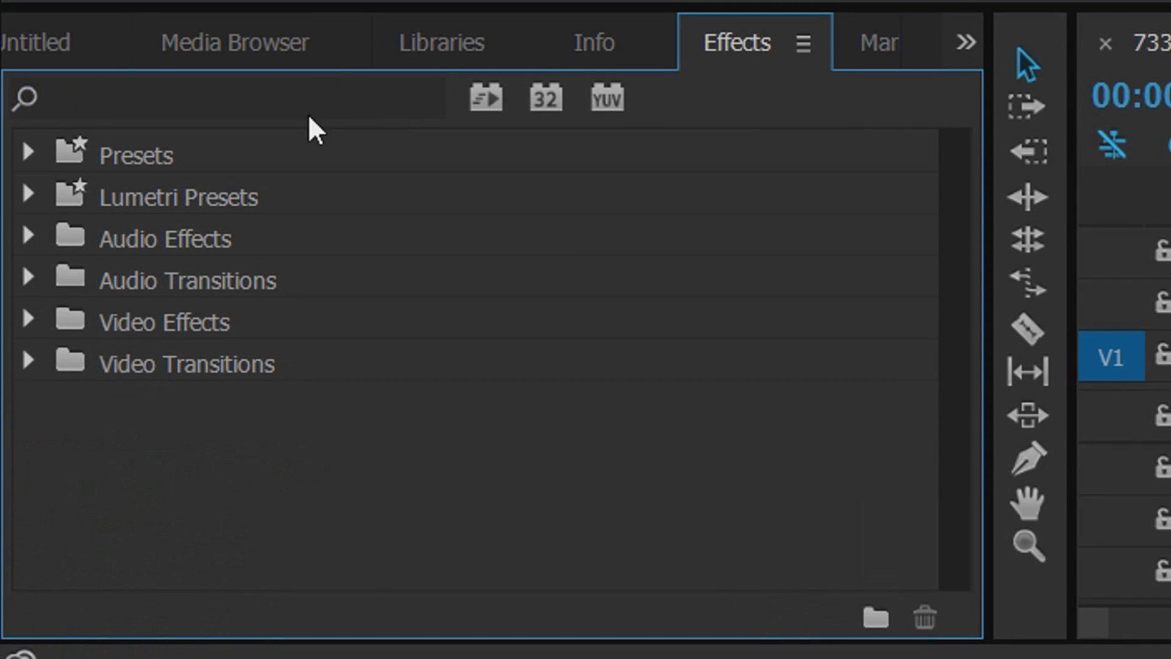
click(316, 97)
text(Noise)
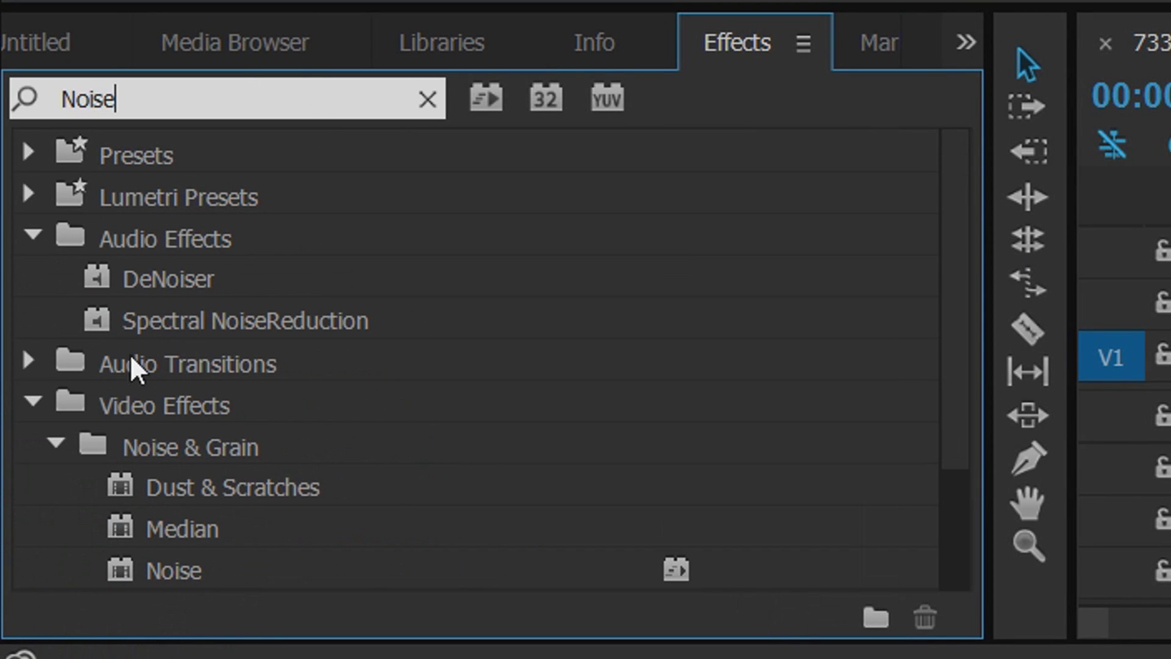
scroll(214, 418, down, 2)
scroll(121, 347, down, 1)
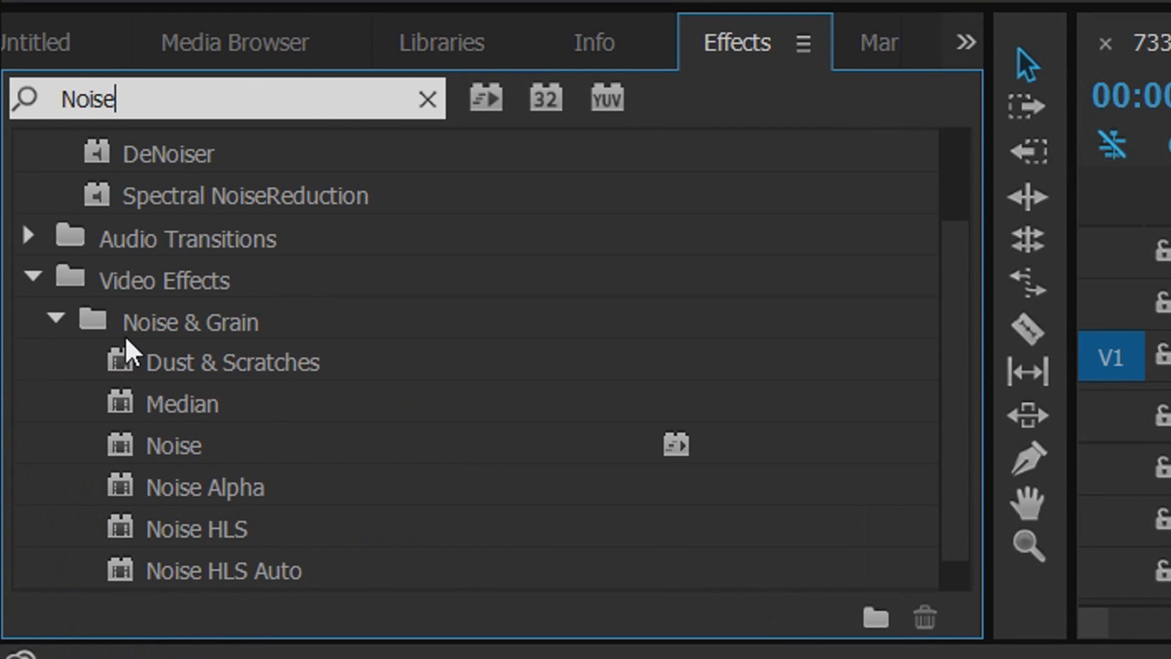
scroll(244, 369, down, 1)
click(178, 413)
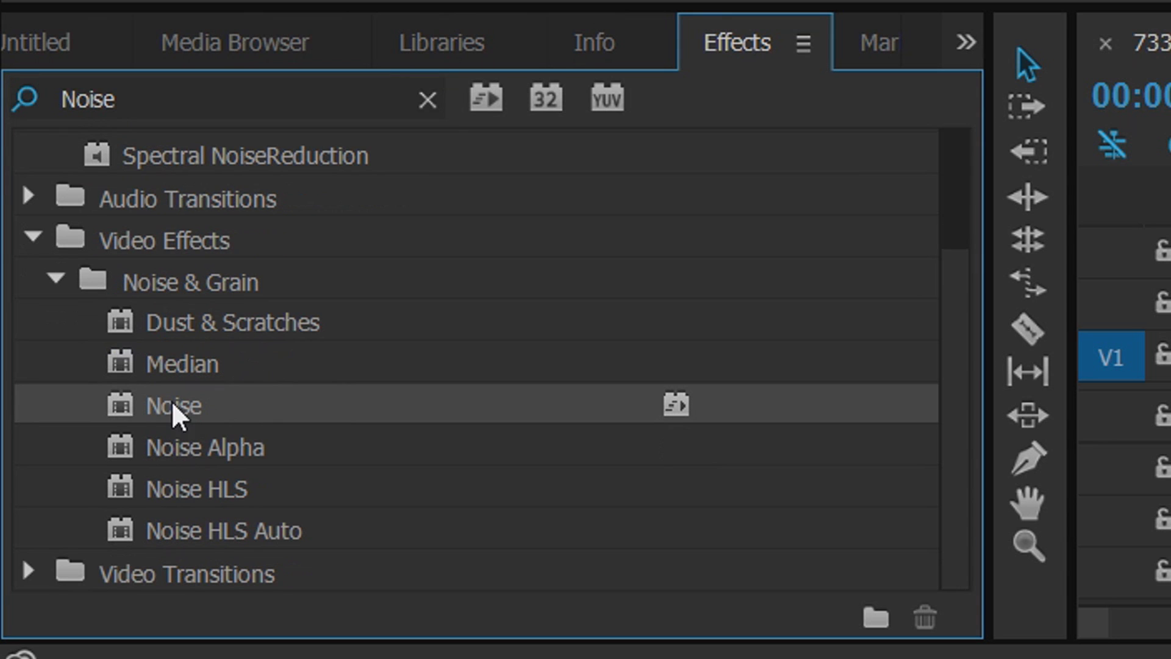
drag(177, 413, 1150, 421)
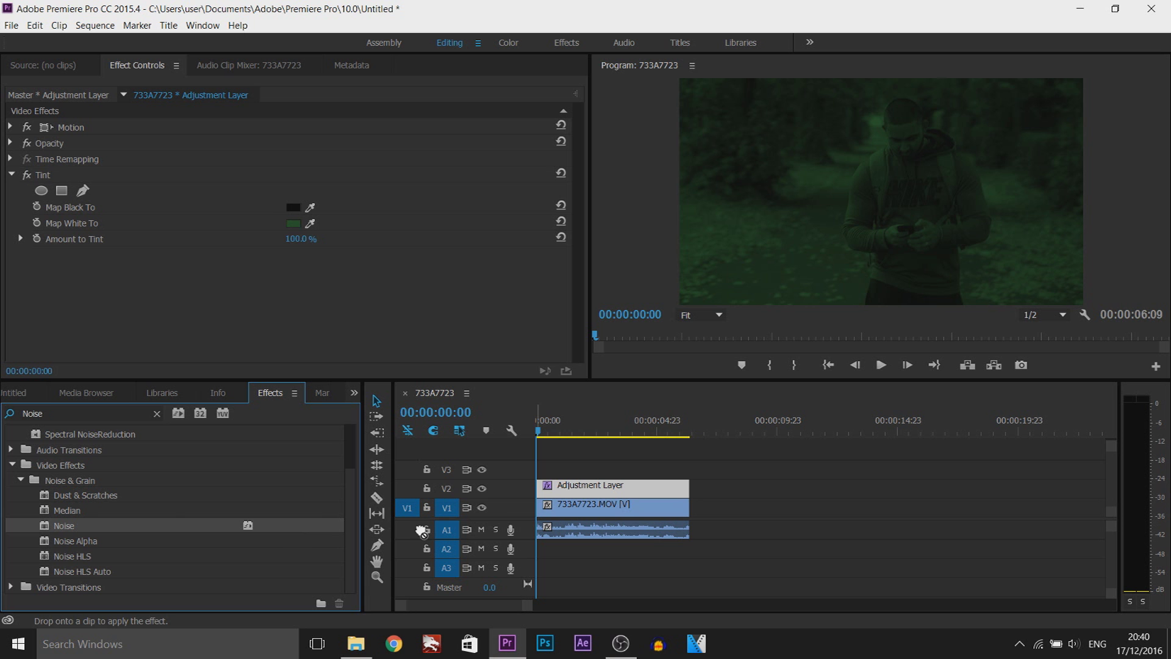
drag(423, 531, 554, 488)
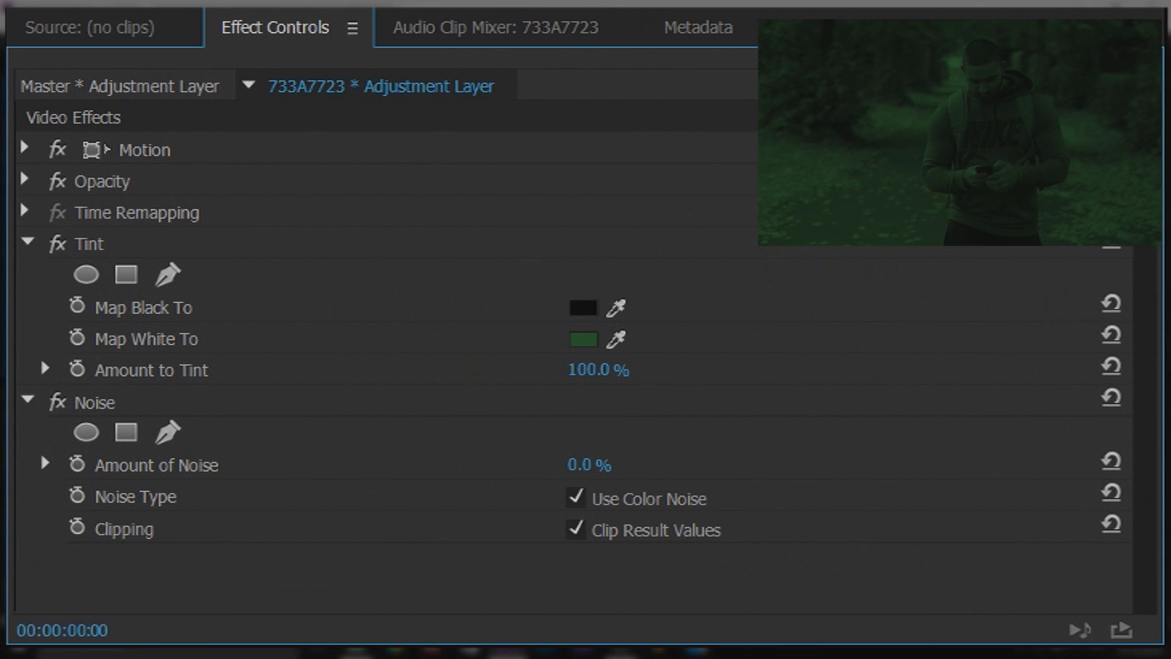
Set the Noise effect's Amount of Noise to 10.0%
drag(590, 465, 606, 465)
drag(589, 465, 592, 465)
drag(589, 465, 604, 470)
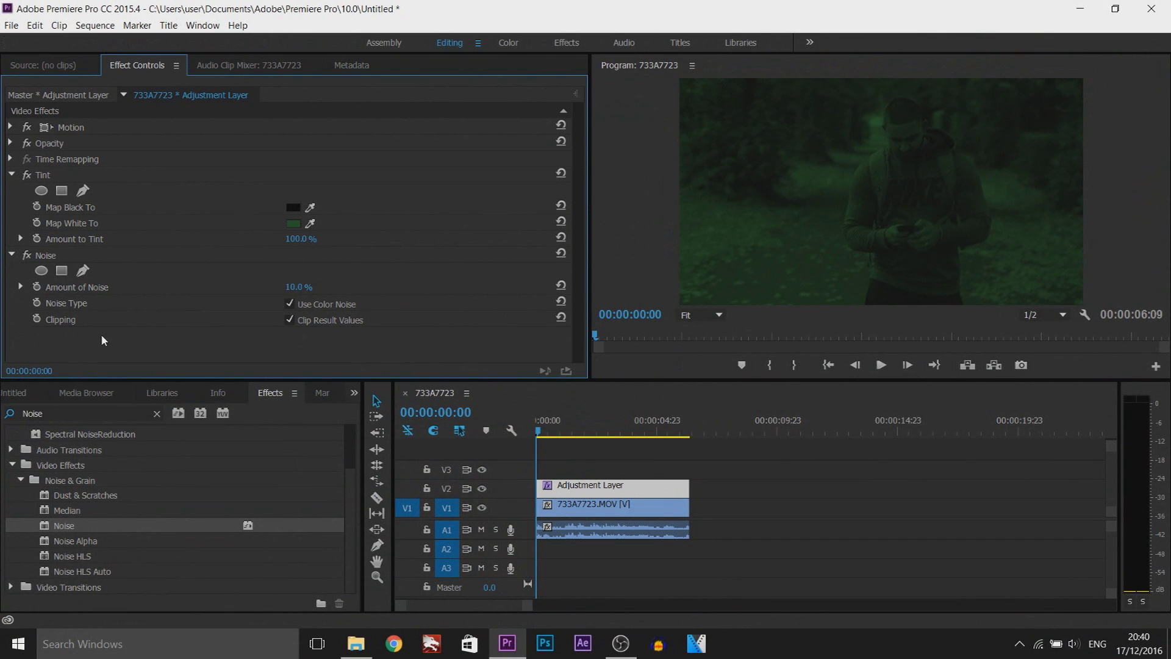
Create a pure white (FFFFFF) Color Matte with the default name
click(30, 393)
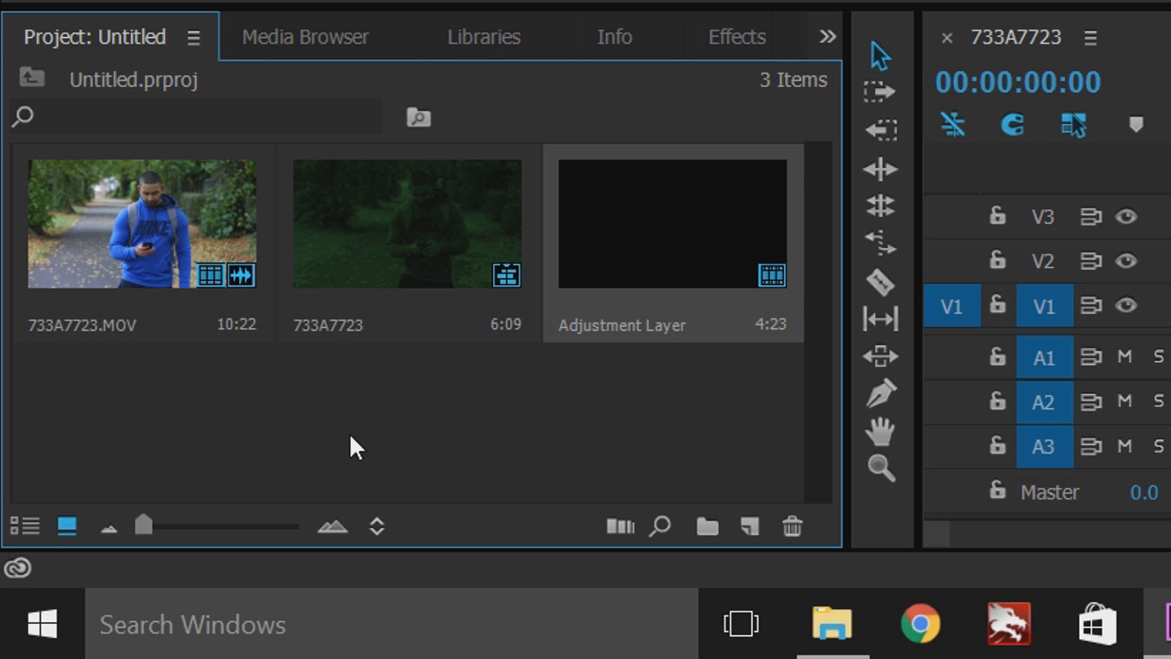
right_click(332, 413)
mouse_move(478, 256)
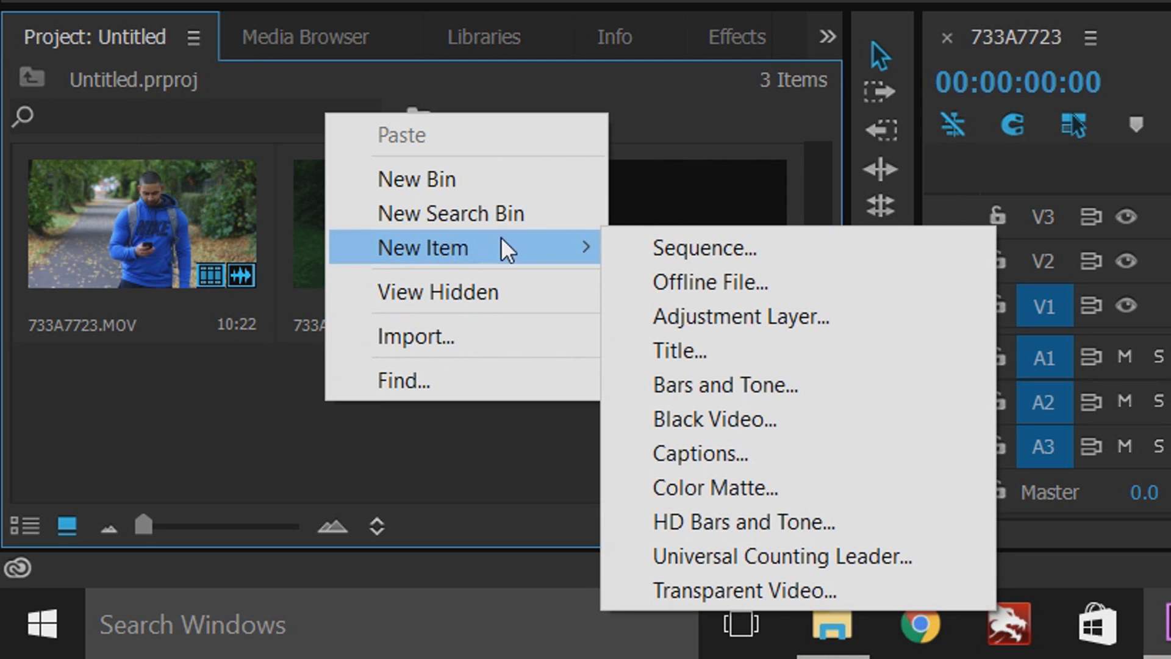
click(782, 492)
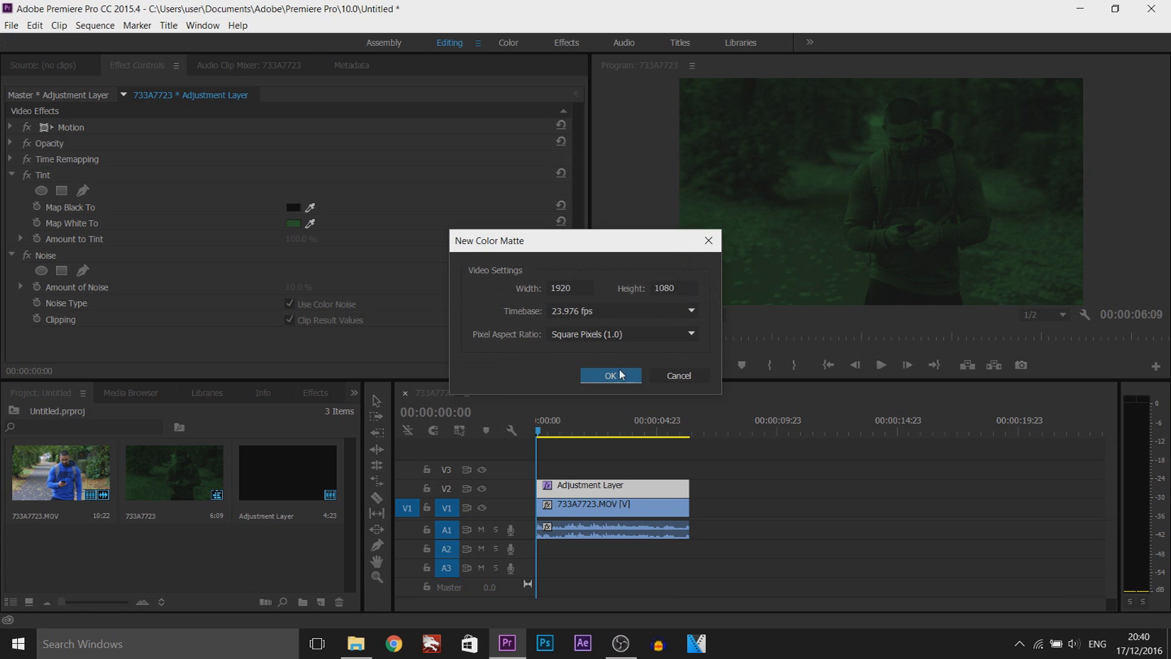
click(620, 374)
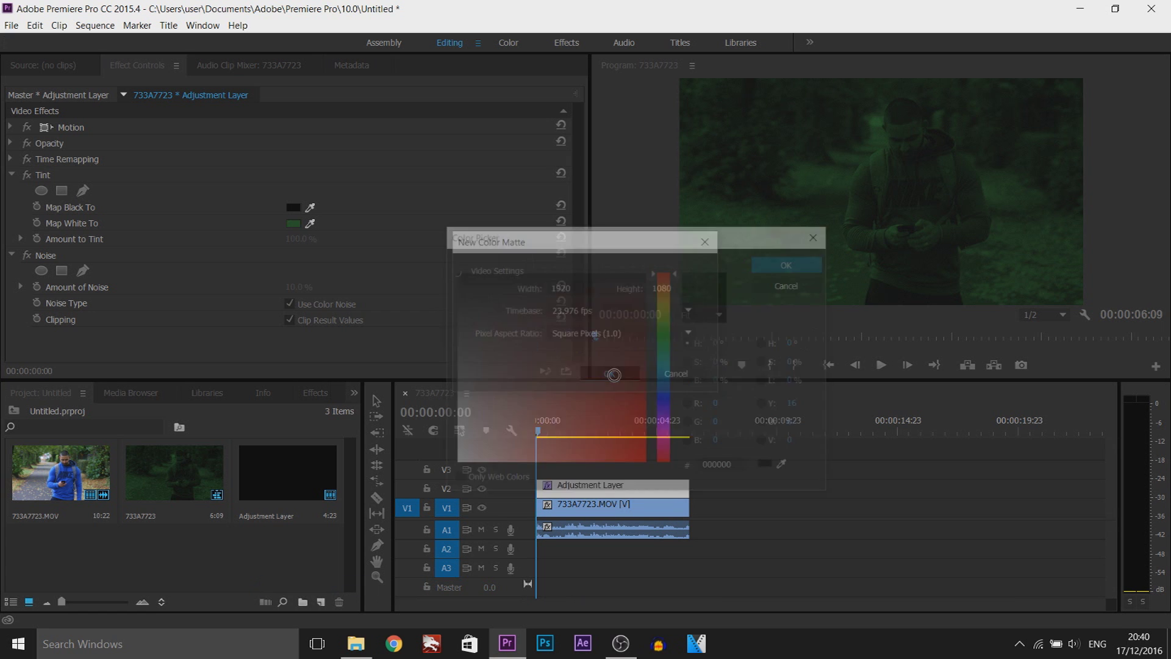
drag(573, 357, 368, 517)
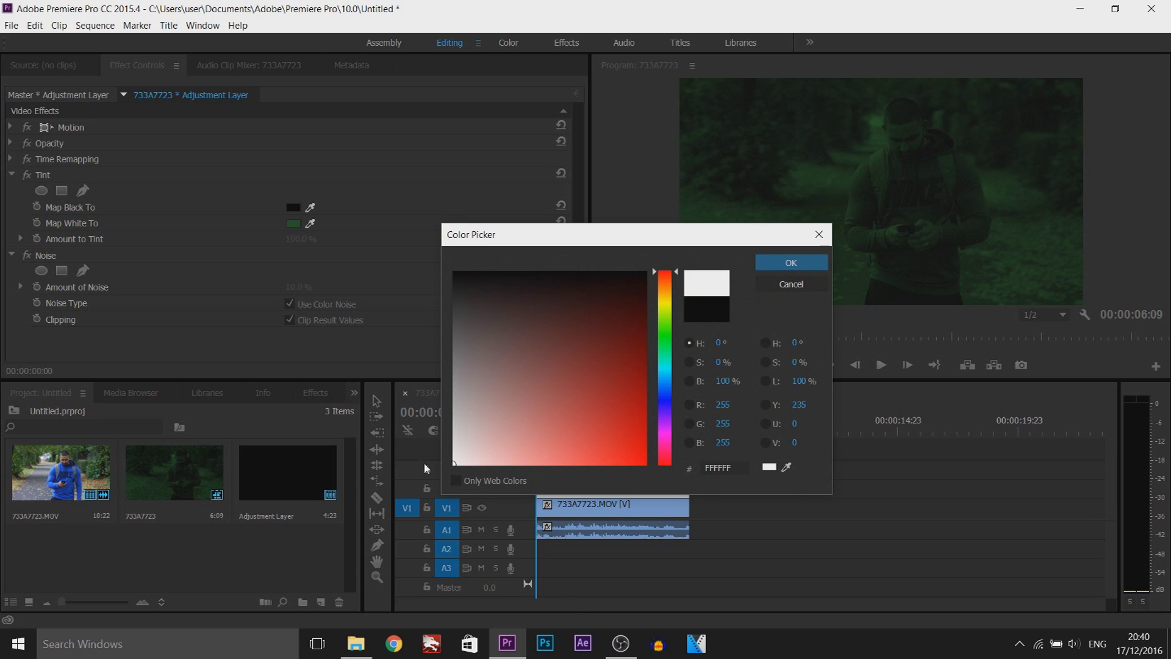
click(791, 263)
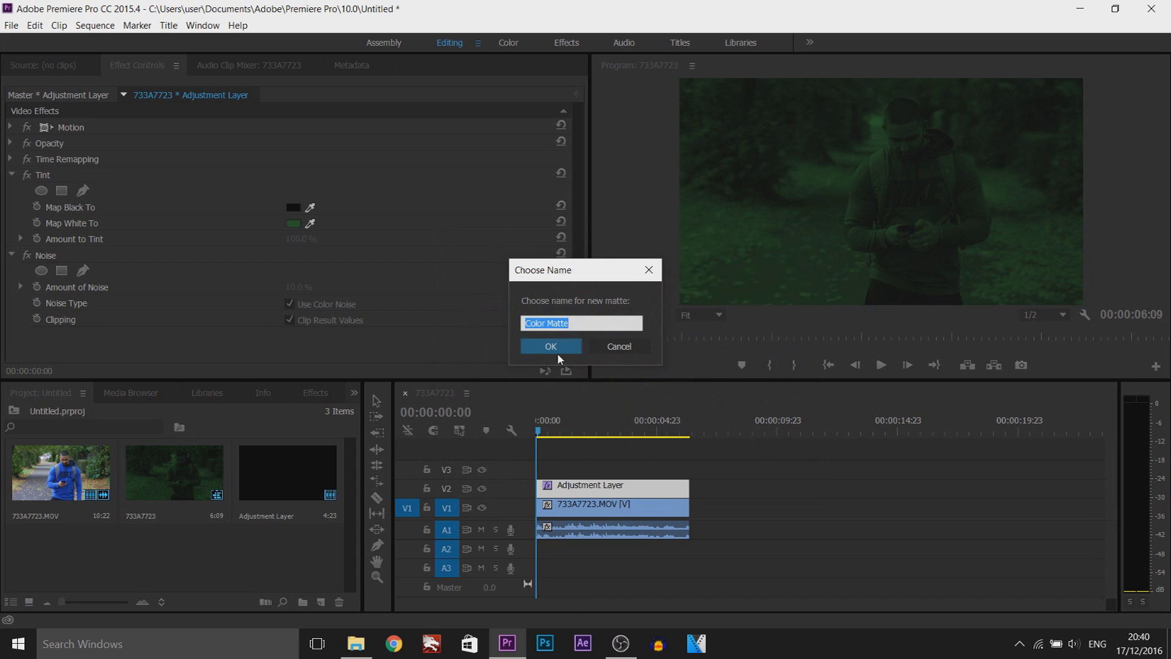
click(559, 346)
Place the Color Matte on V3 and extend it to the walking clip's full length
drag(58, 549, 537, 469)
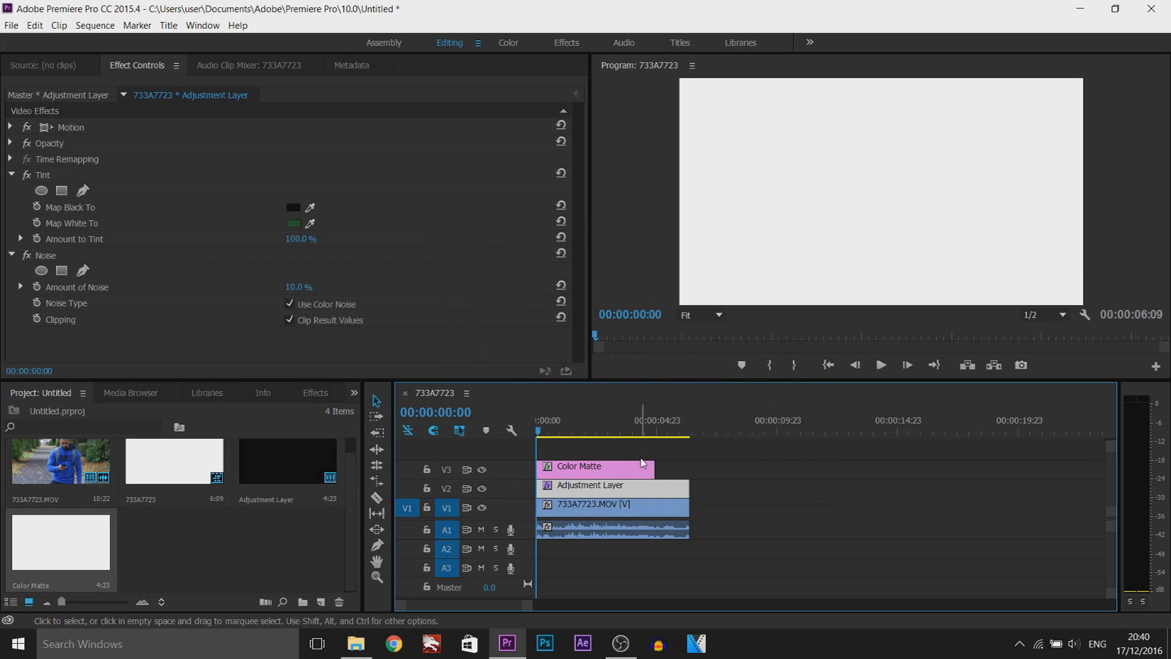
drag(654, 468, 689, 468)
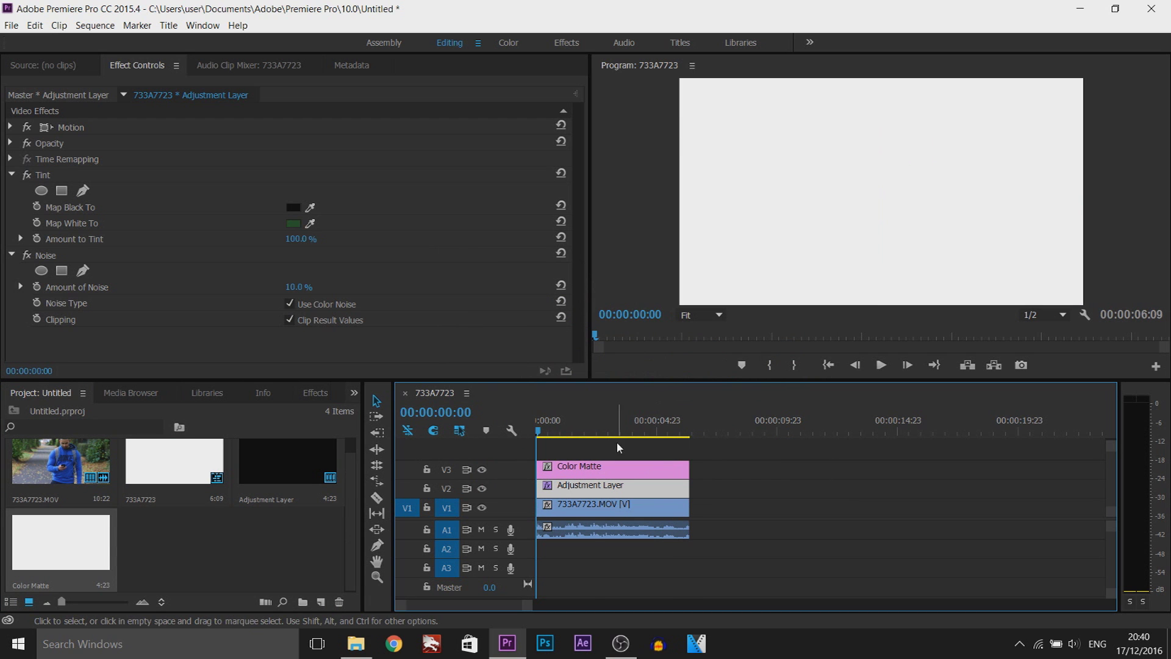
click(593, 430)
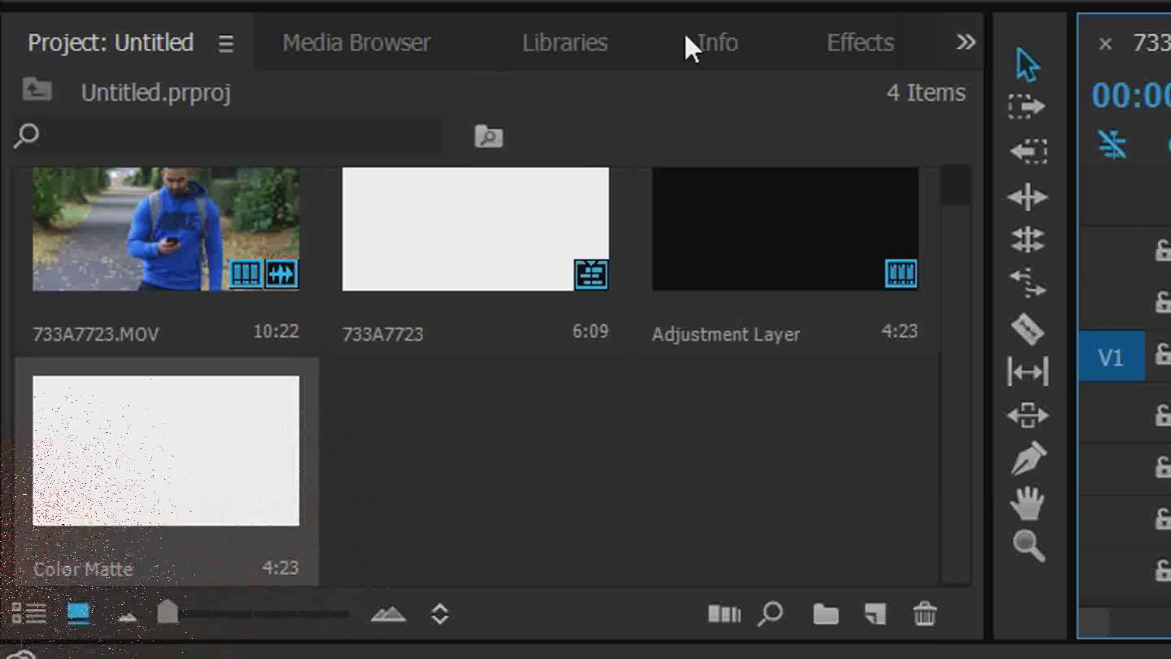
Search the effects for 'blinds' and apply Venetian Blinds to the Color Matte
click(323, 394)
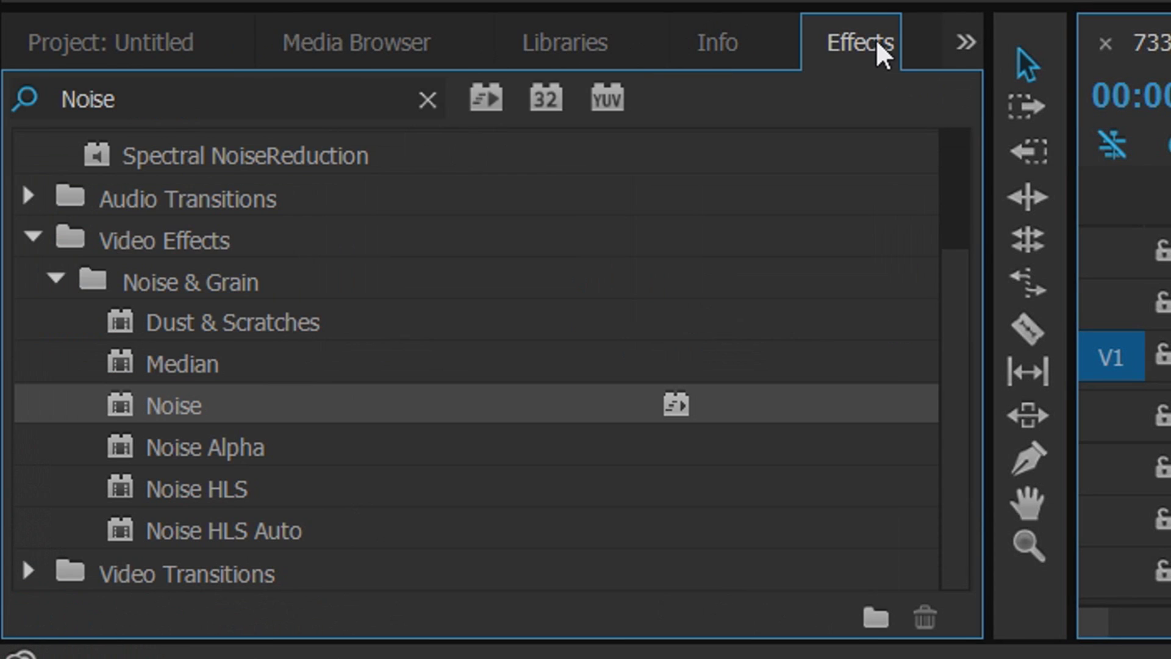
click(427, 100)
click(367, 96)
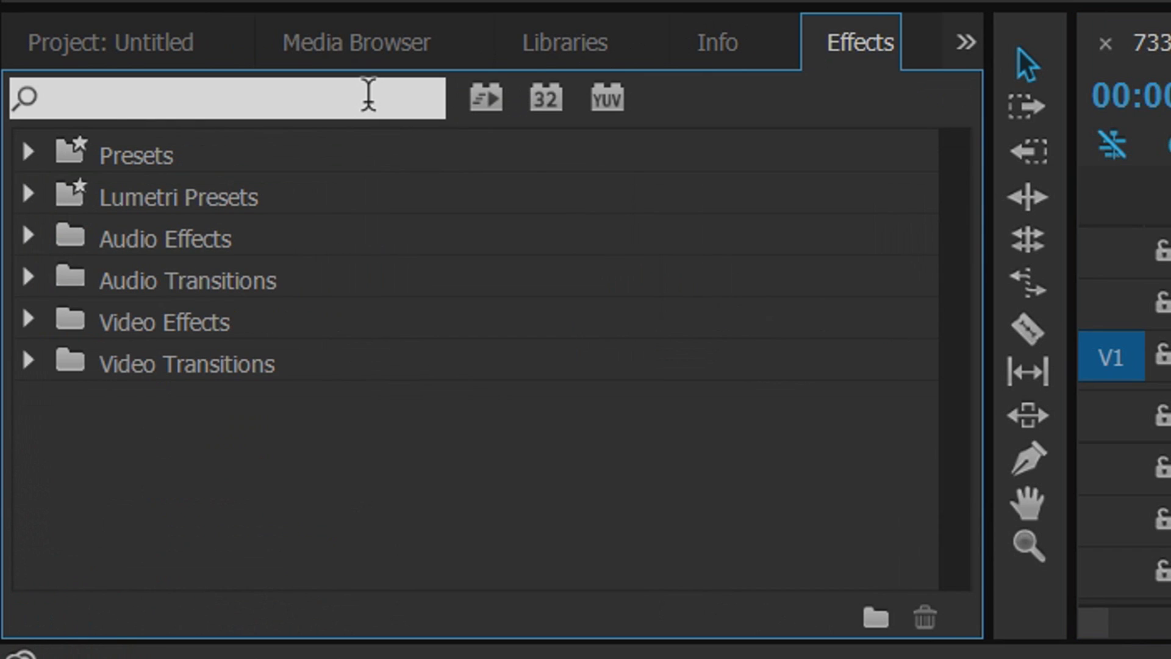
text(blinds)
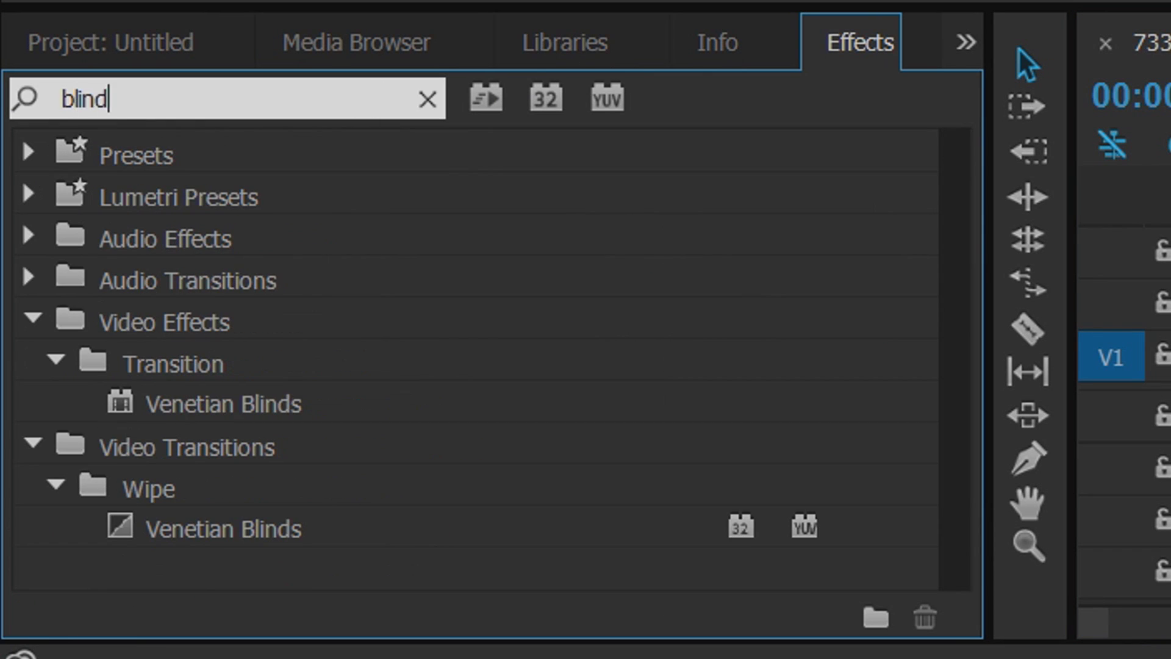
key(Return)
click(225, 327)
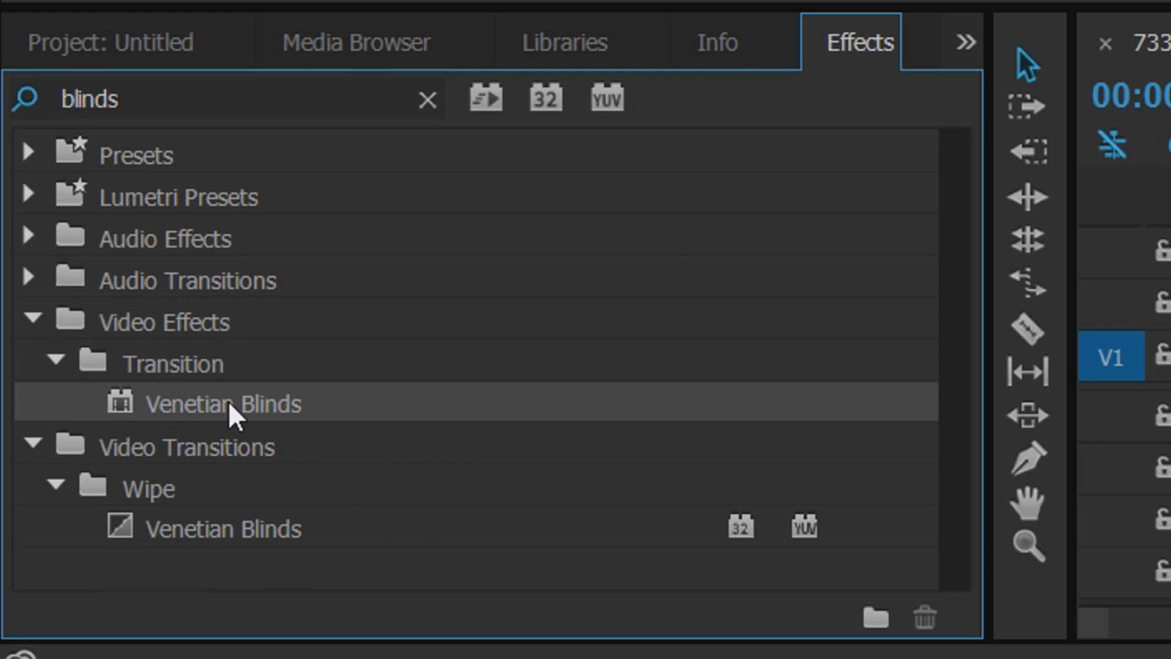
drag(204, 418, 1170, 244)
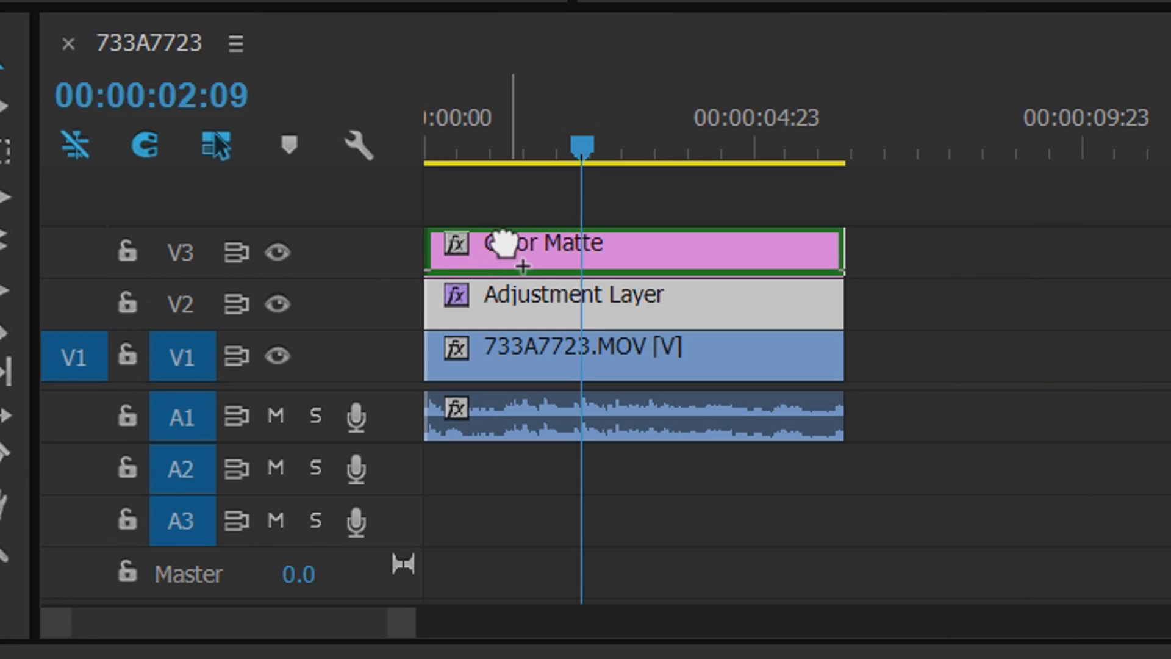
drag(505, 244, 604, 249)
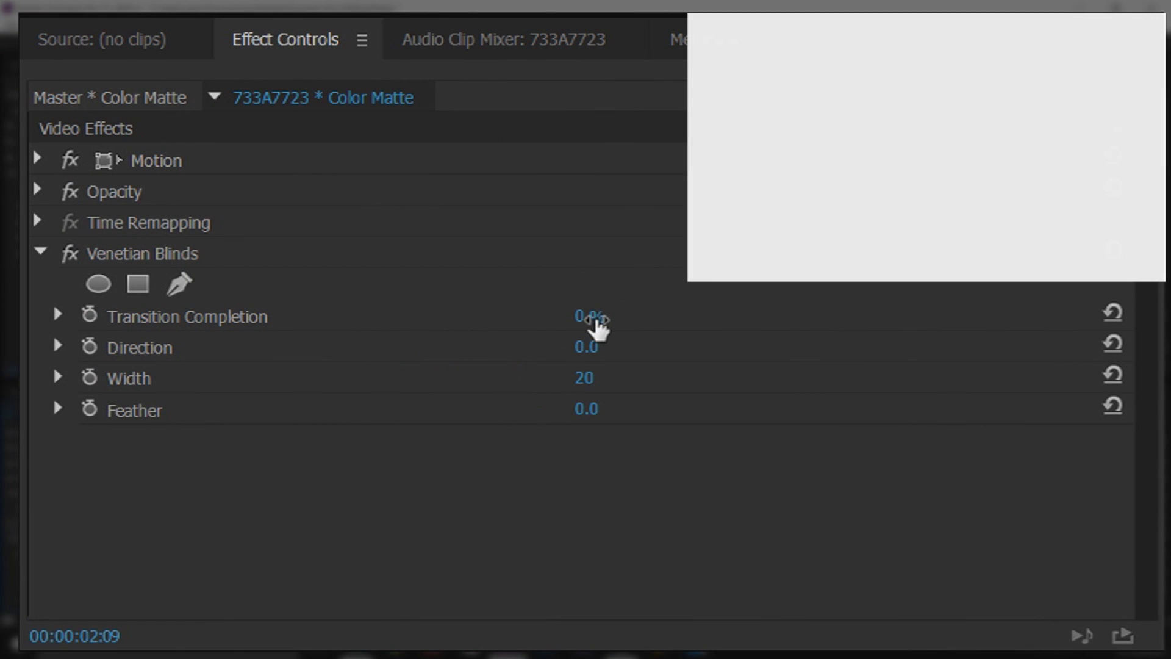
Set Venetian Blinds to Transition Completion 50%, Direction 90° and Width 7
click(597, 318)
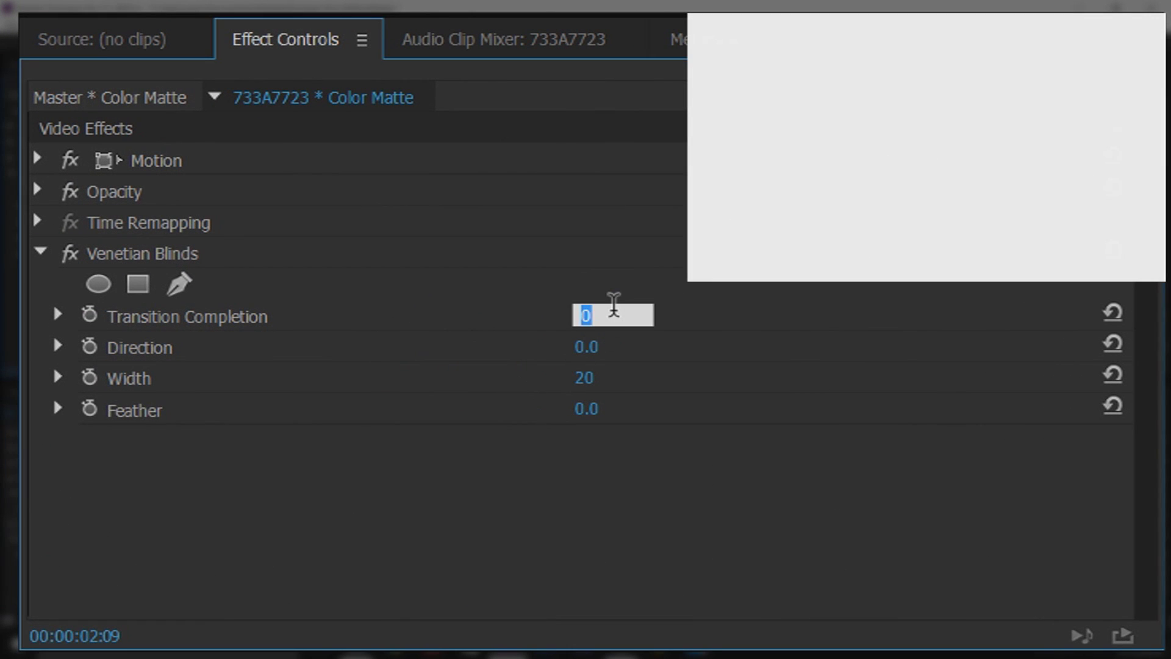
text(50)
key(Return)
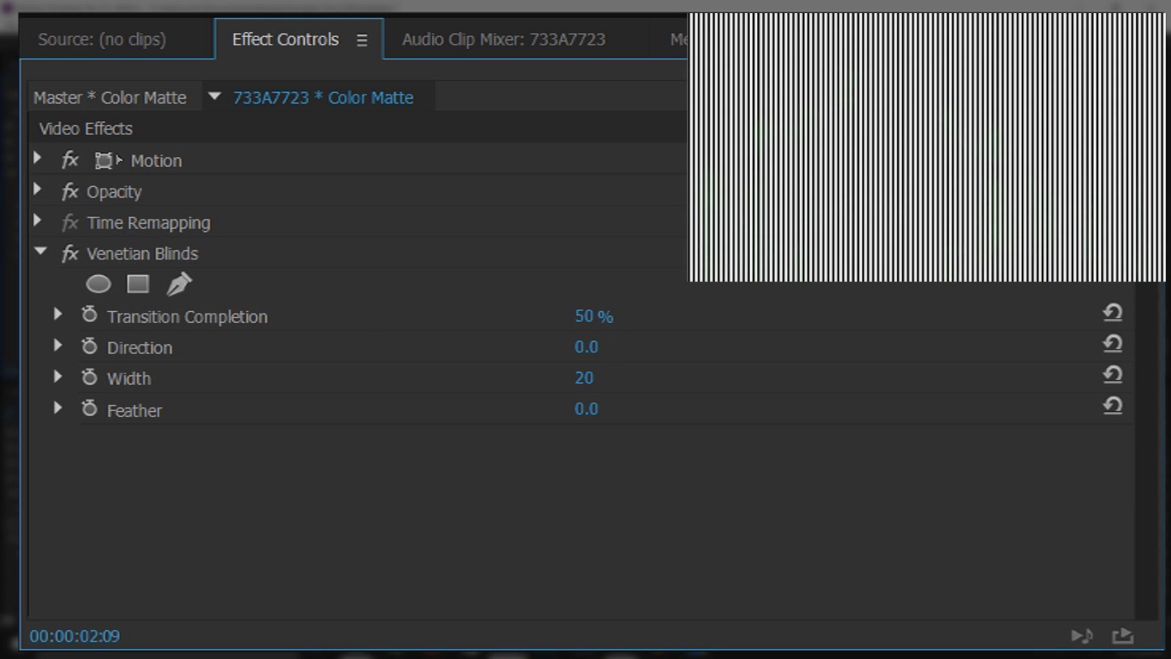
click(624, 336)
text(90)
key(Return)
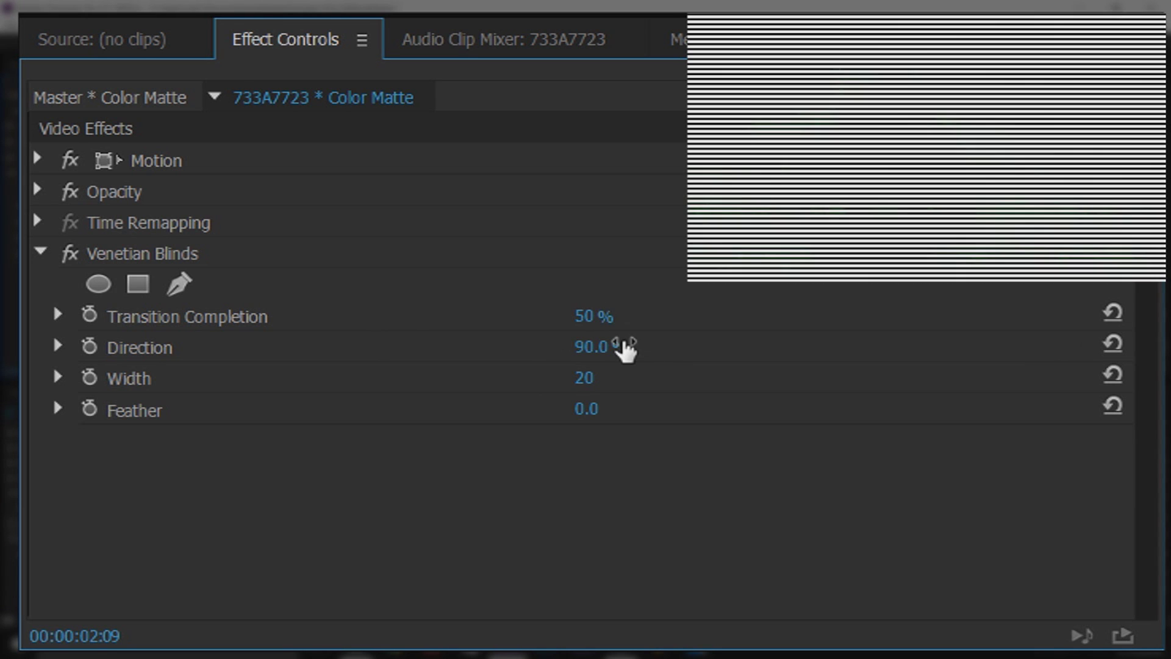
click(591, 381)
text(7)
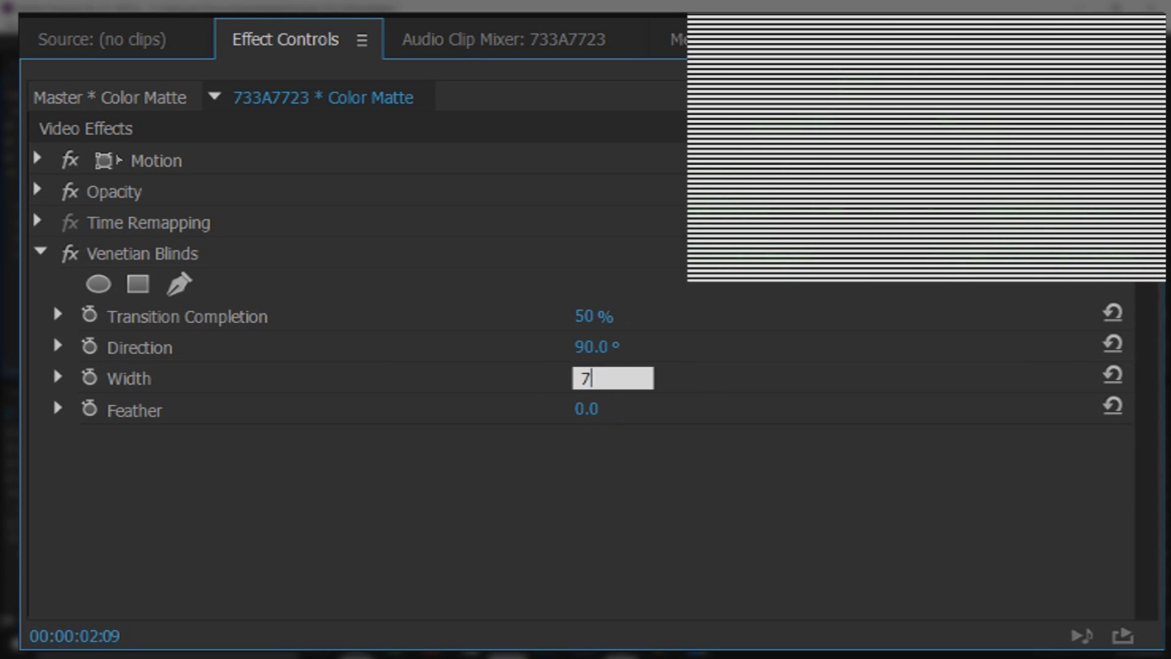
key(Return)
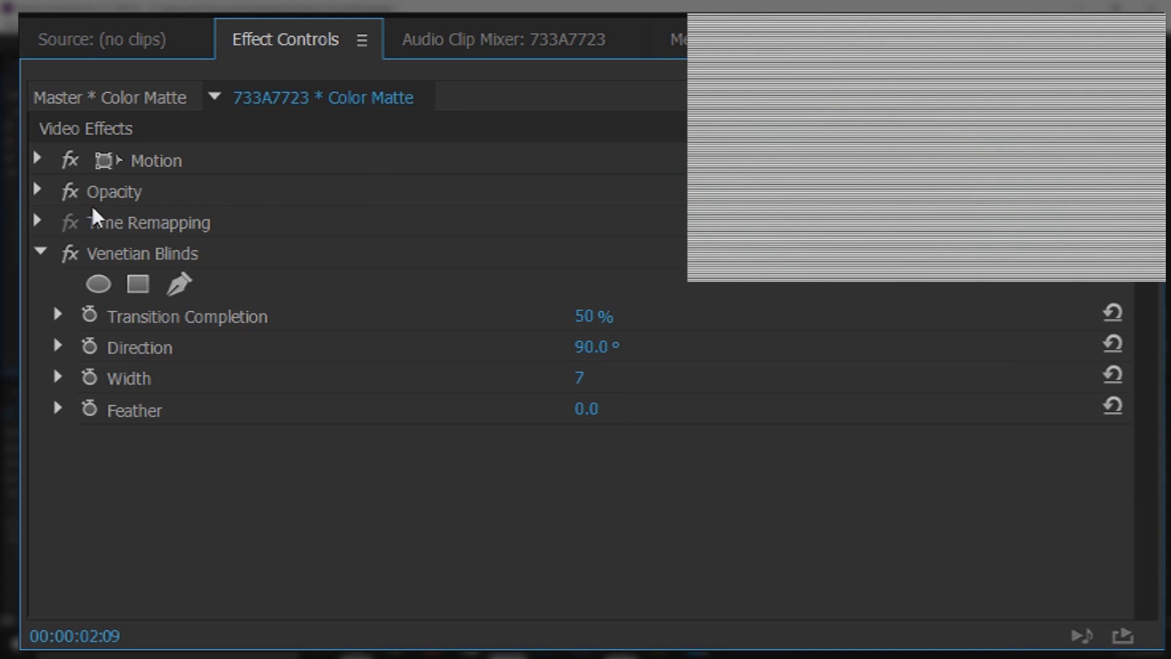
Set the Color Matte's opacity blend mode to Overlay and return to the sequence start
click(37, 191)
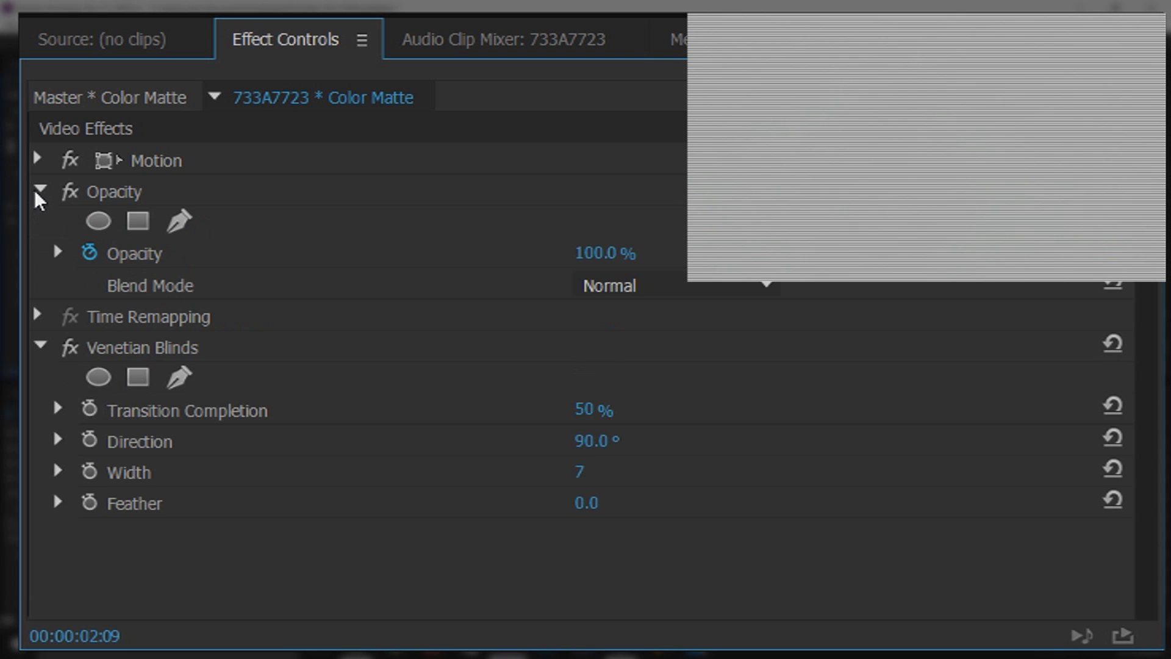
click(664, 289)
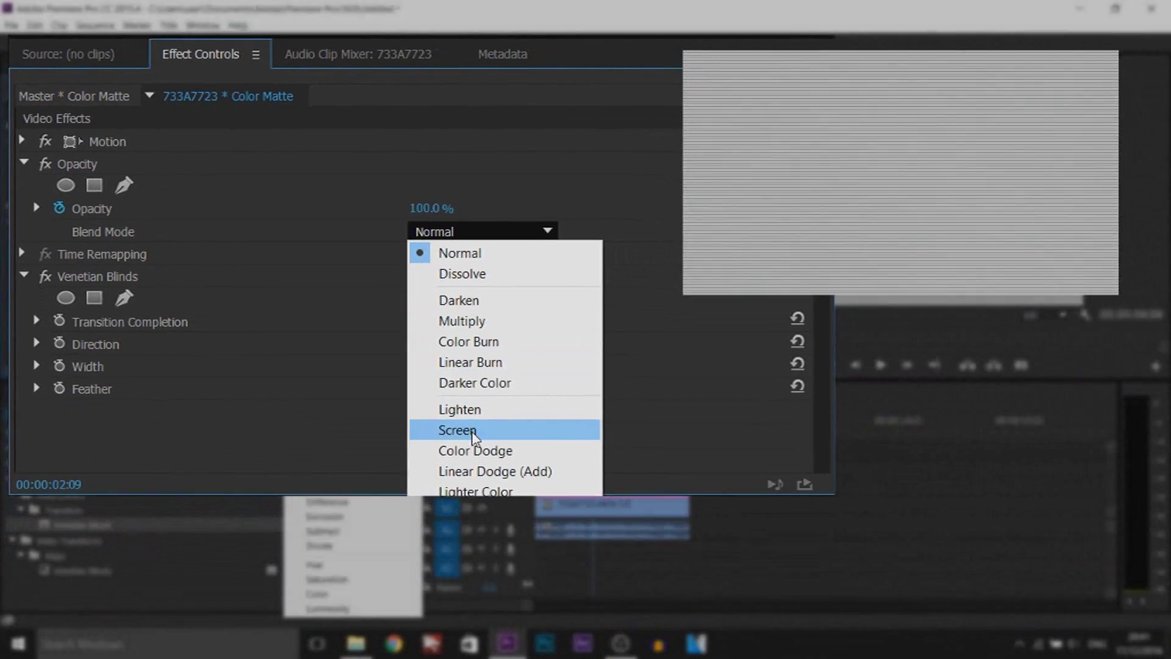
click(601, 641)
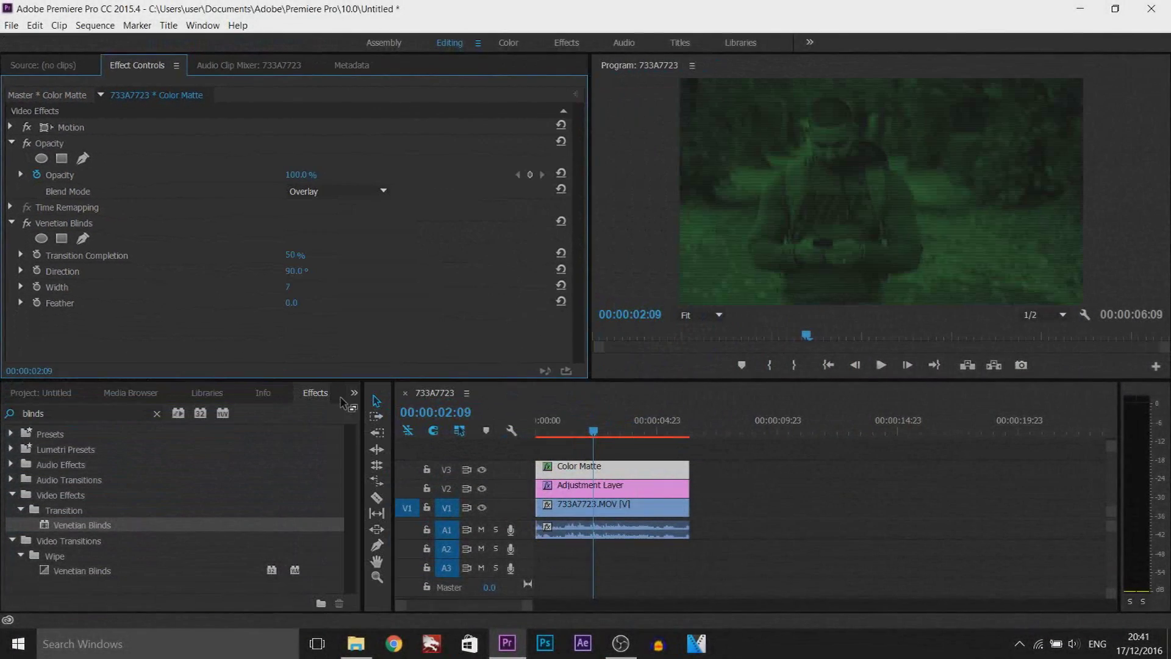
click(608, 451)
key(Home)
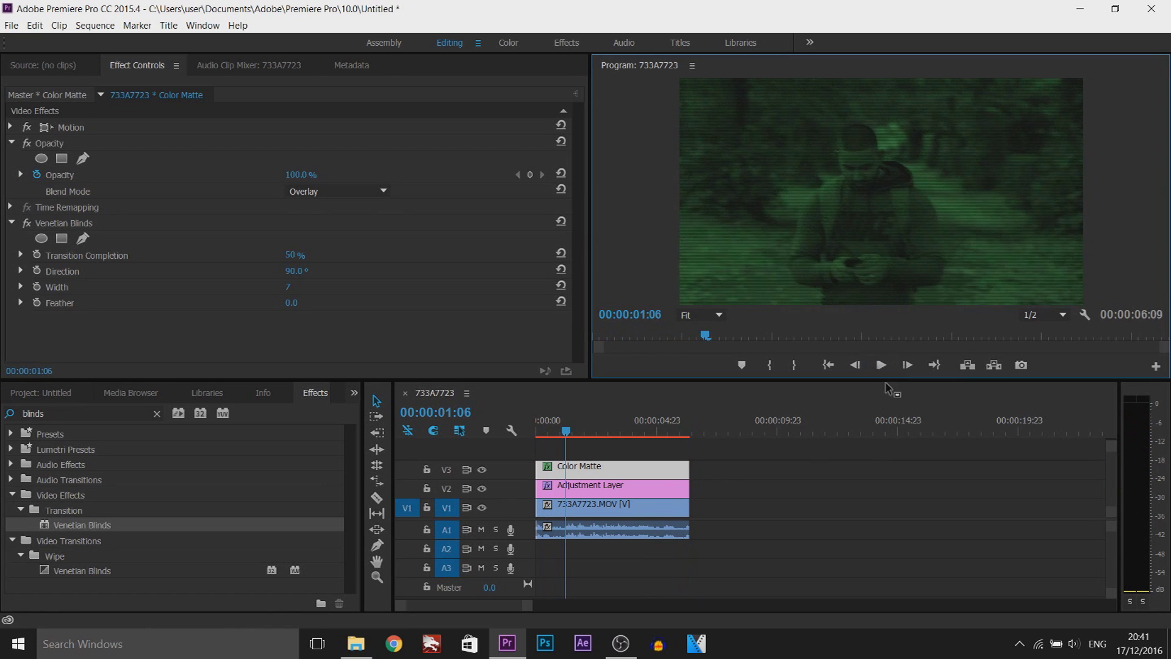
click(546, 434)
drag(546, 435, 638, 440)
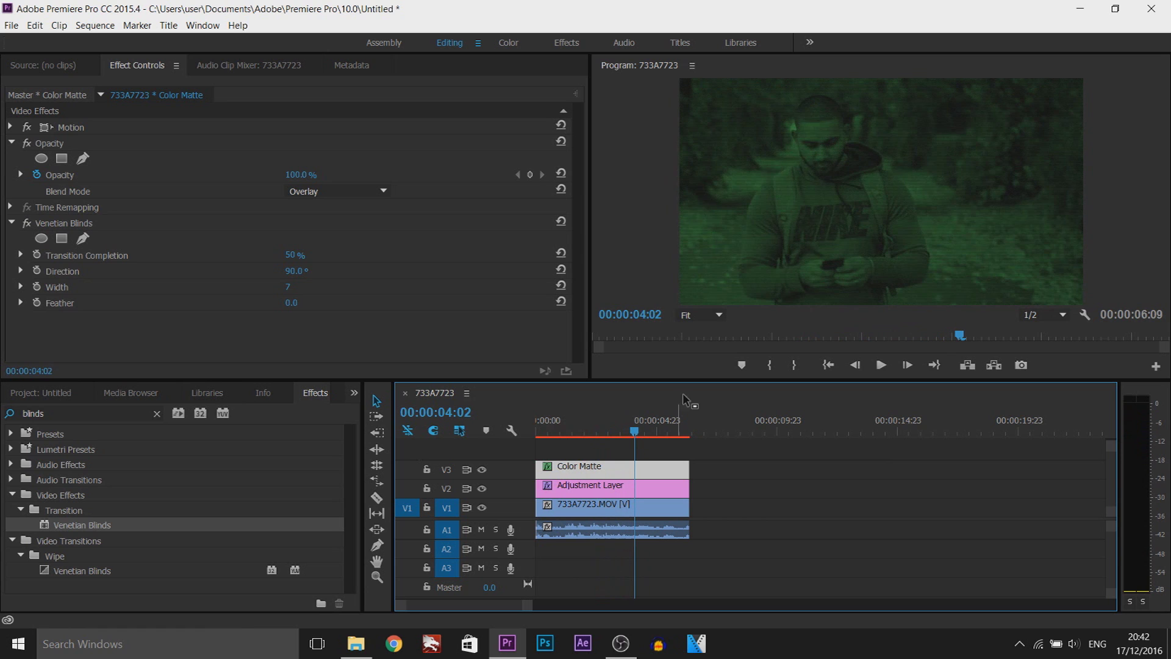